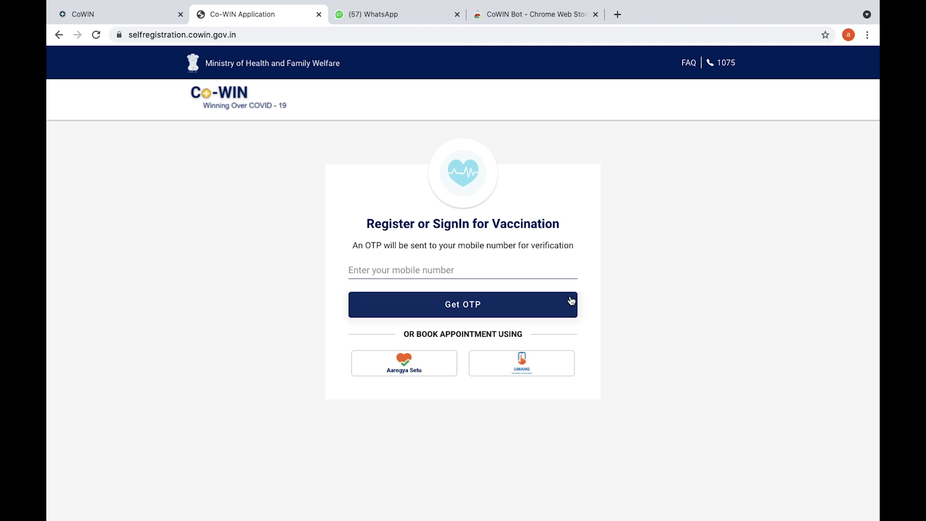
Step: Add the CoWIN Bot extension to Chrome from the Web Store, then return to the Co-WIN tab
{"action": "left_click", "coordinate": [394, 17]}
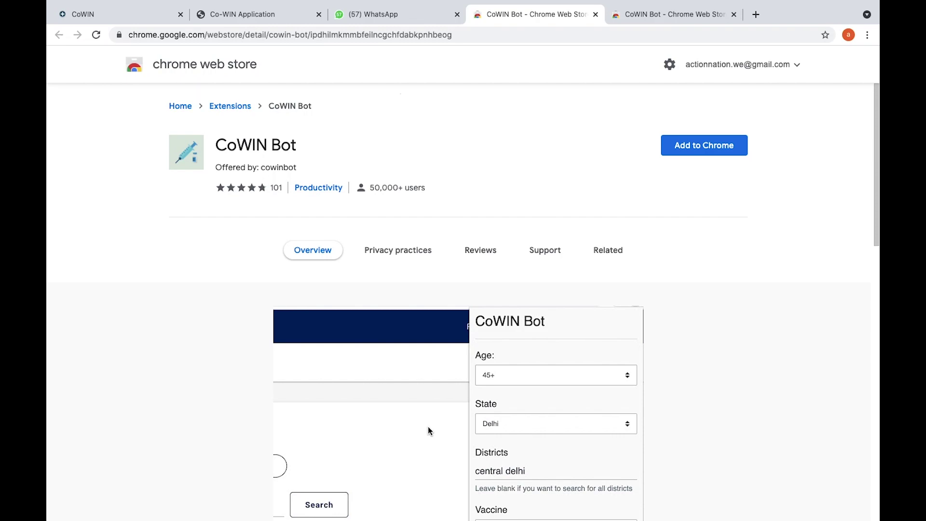
{"action": "left_click", "coordinate": [720, 147]}
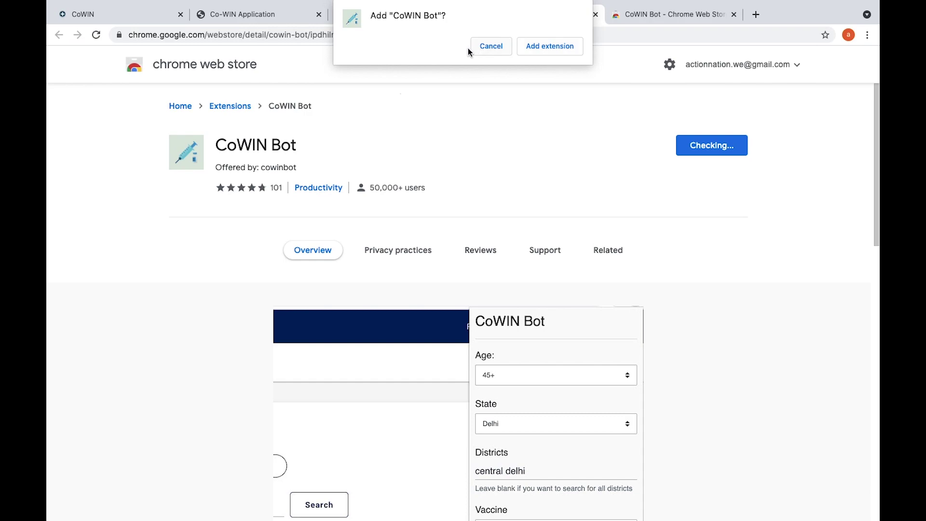
{"action": "left_click", "coordinate": [559, 50]}
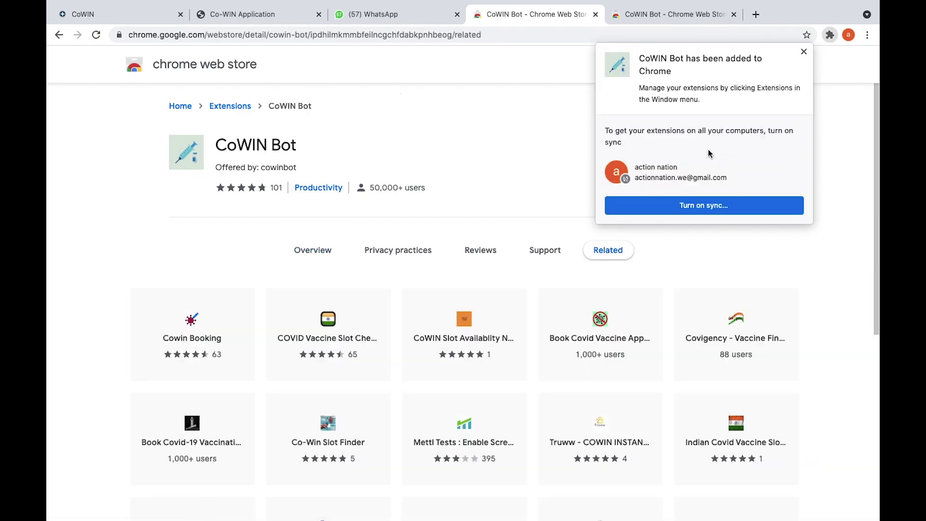
{"action": "left_click", "coordinate": [803, 52]}
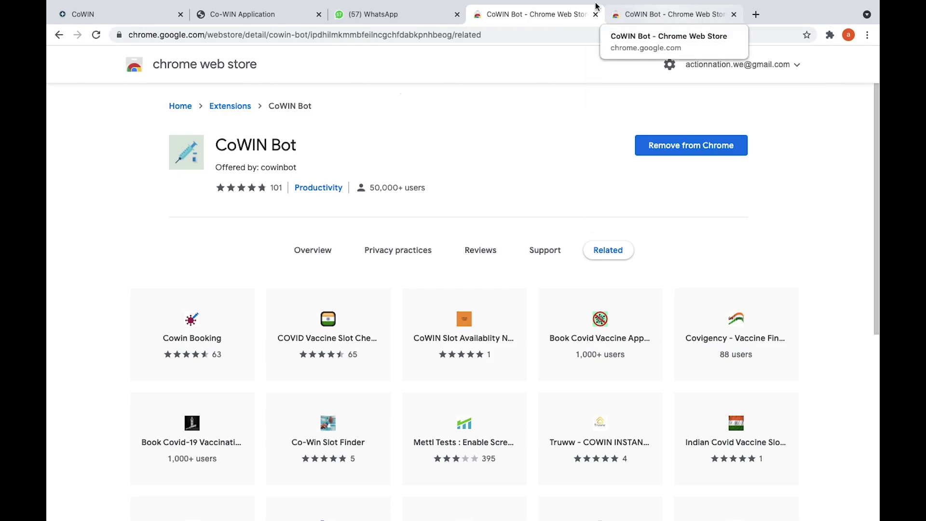
{"action": "left_click", "coordinate": [270, 16]}
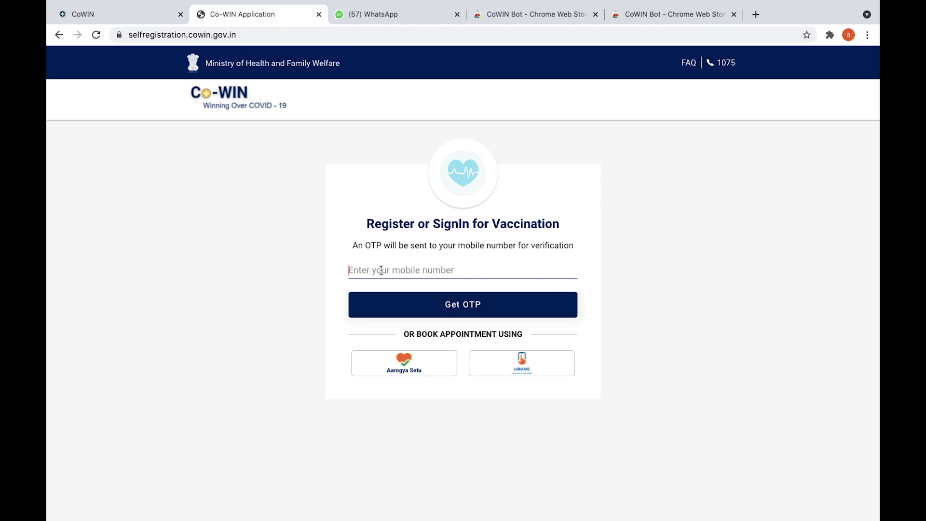
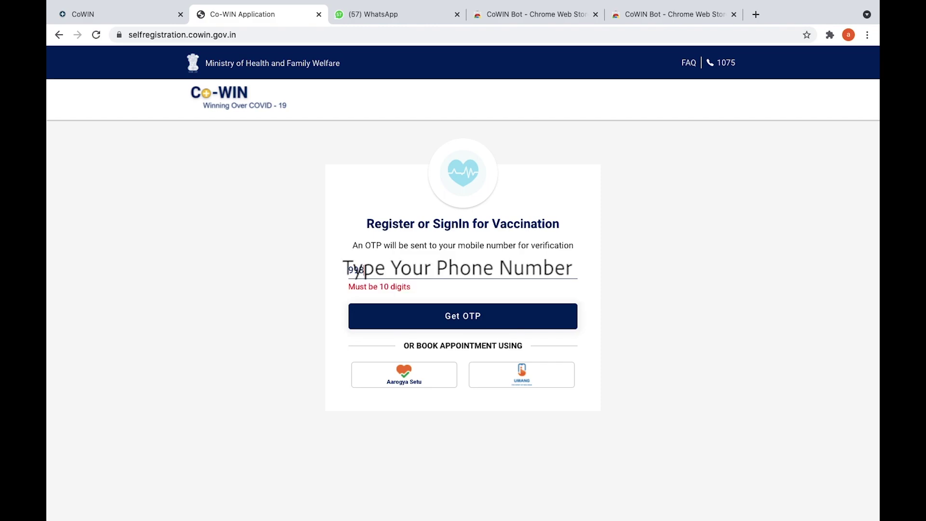
Step: Enter the registered mobile number, request an OTP, and type the received one-time code
{"action": "left_click", "coordinate": [488, 307]}
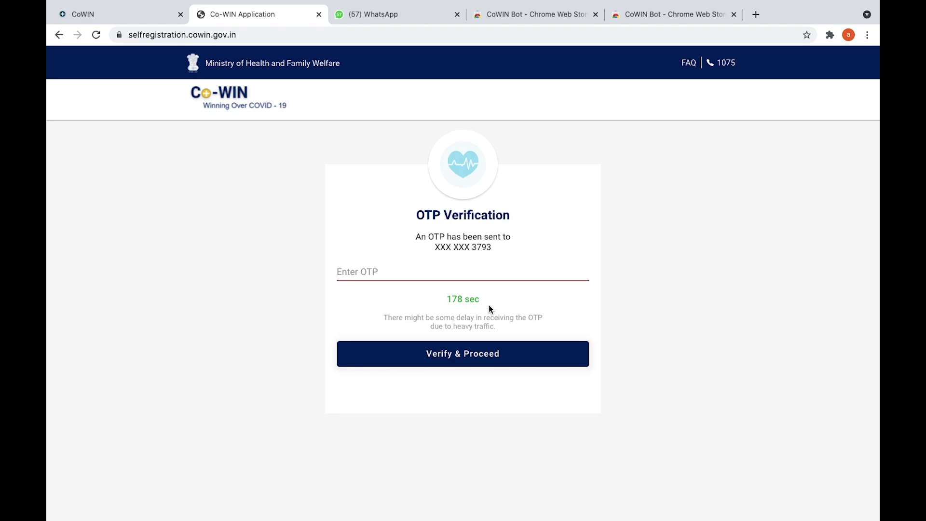
{"action": "left_click", "coordinate": [386, 270]}
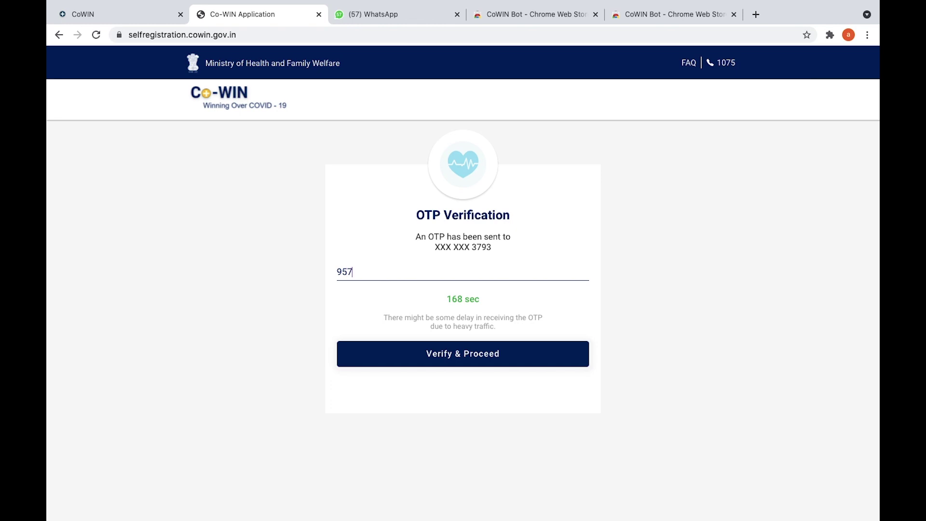
Step: Verify the OTP and choose Schedule on the last, unscheduled beneficiary's card for Dose-1
{"action": "left_click", "coordinate": [467, 357]}
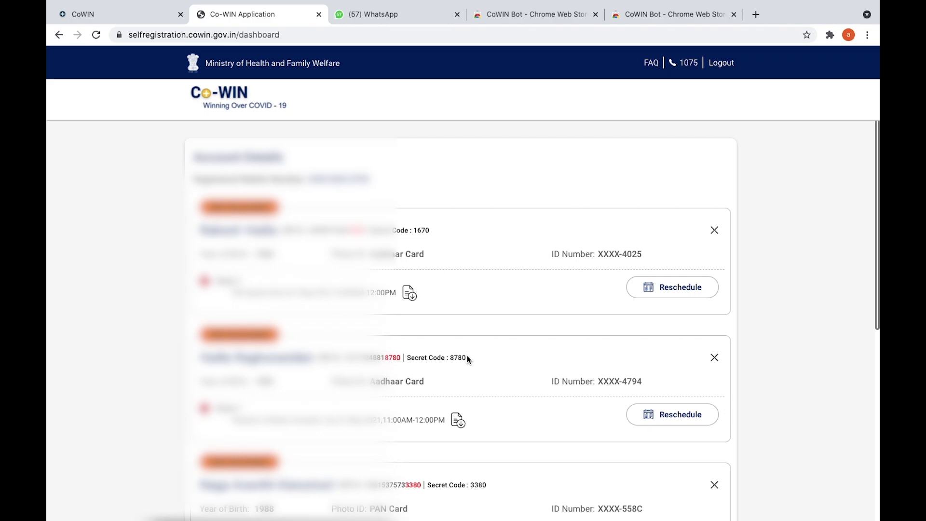
{"action": "scroll", "coordinate": [467, 359], "scroll_direction": "down", "scroll_amount": 6}
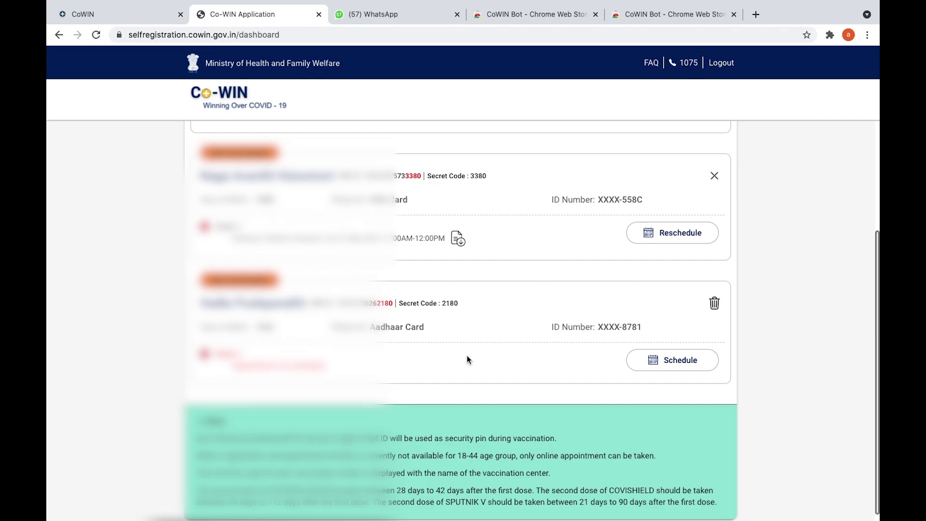
{"action": "left_click", "coordinate": [657, 359]}
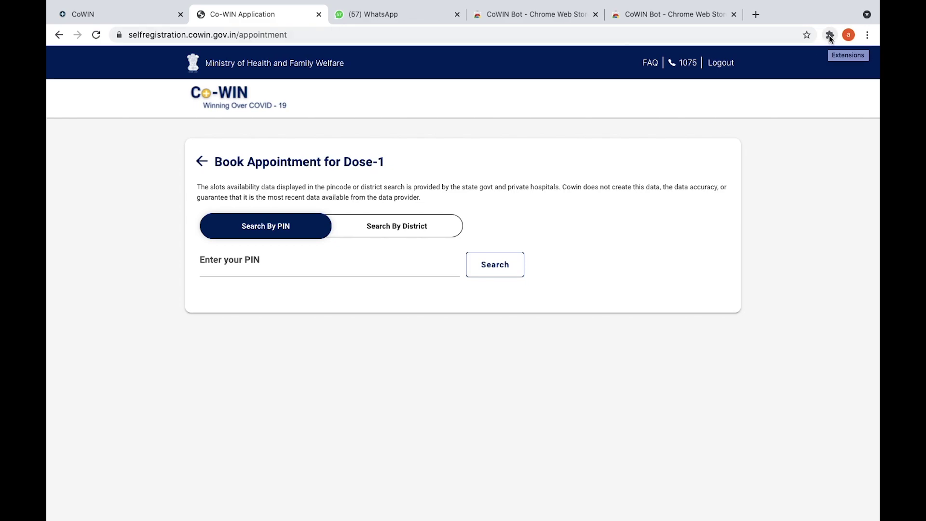
Step: Open the CoWIN Bot extension and set Age to 45+ and State to Telangana
{"action": "left_click", "coordinate": [830, 35]}
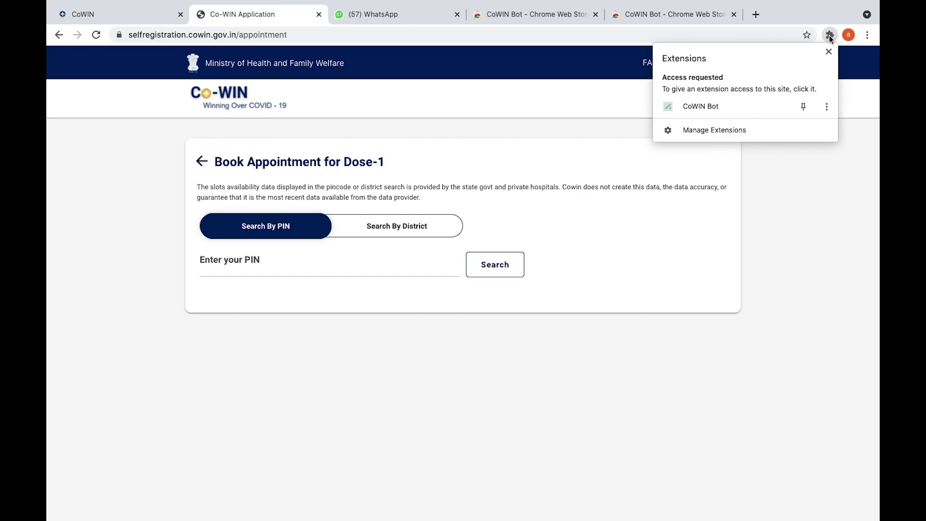
{"action": "left_click", "coordinate": [704, 105]}
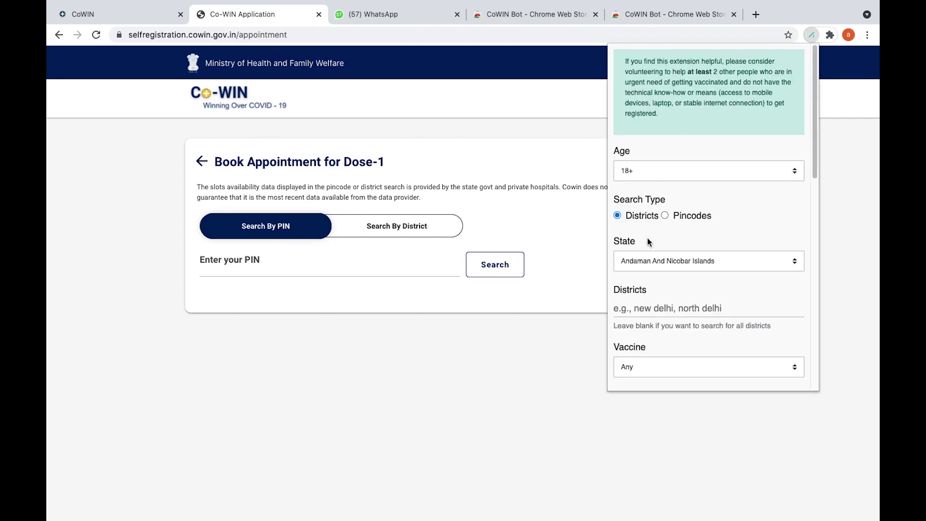
{"action": "left_click", "coordinate": [675, 174]}
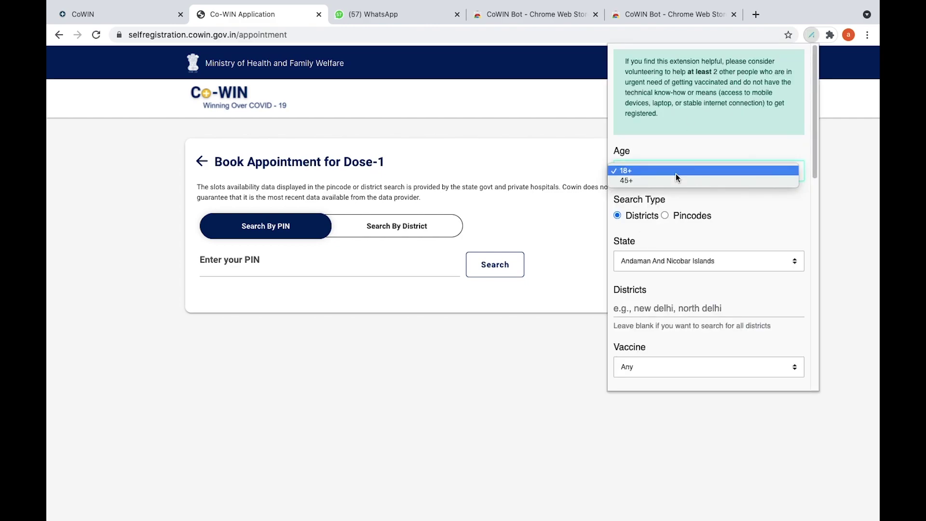
{"action": "left_click", "coordinate": [651, 181]}
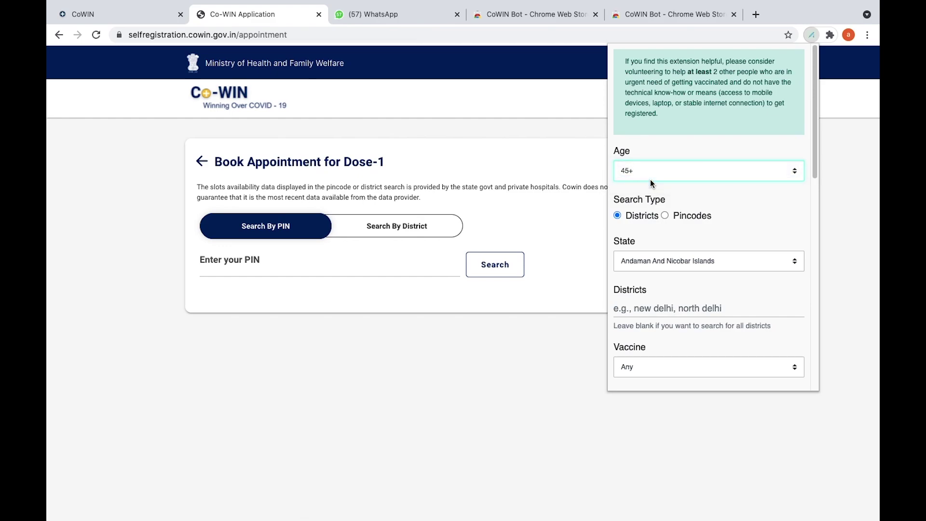
{"action": "left_click", "coordinate": [698, 264]}
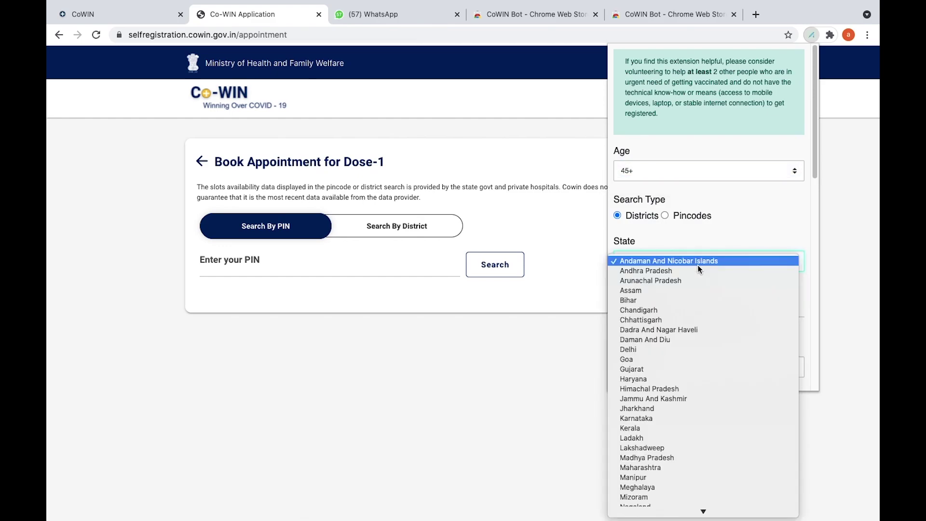
{"action": "scroll", "coordinate": [643, 339], "scroll_direction": "down", "scroll_amount": 5}
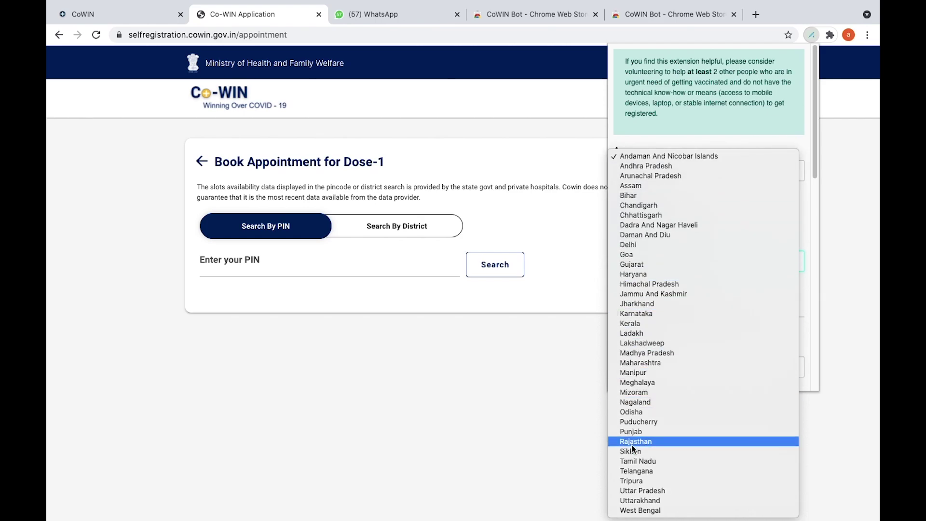
{"action": "left_click", "coordinate": [633, 471]}
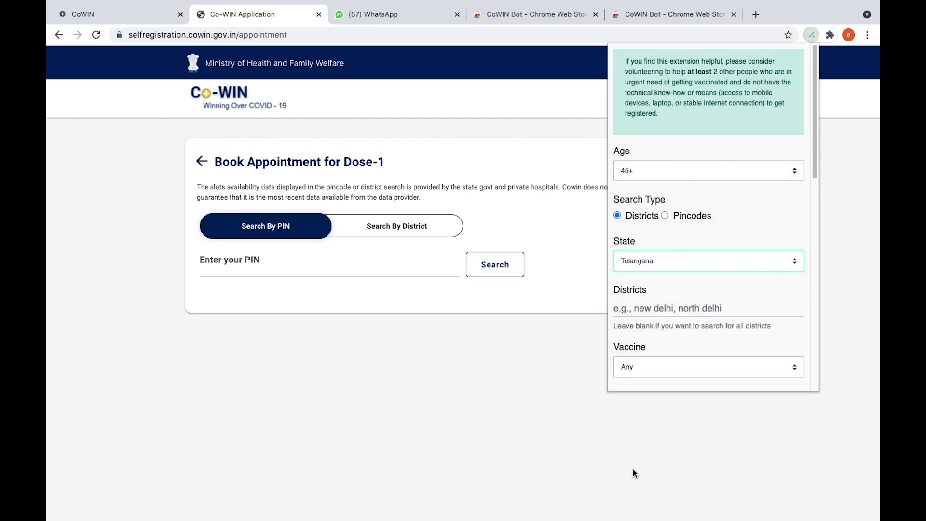
Step: Enter Hyderbad as the district, keeping Vaccine and Price set to Any
{"action": "scroll", "coordinate": [688, 328], "scroll_direction": "down", "scroll_amount": 3}
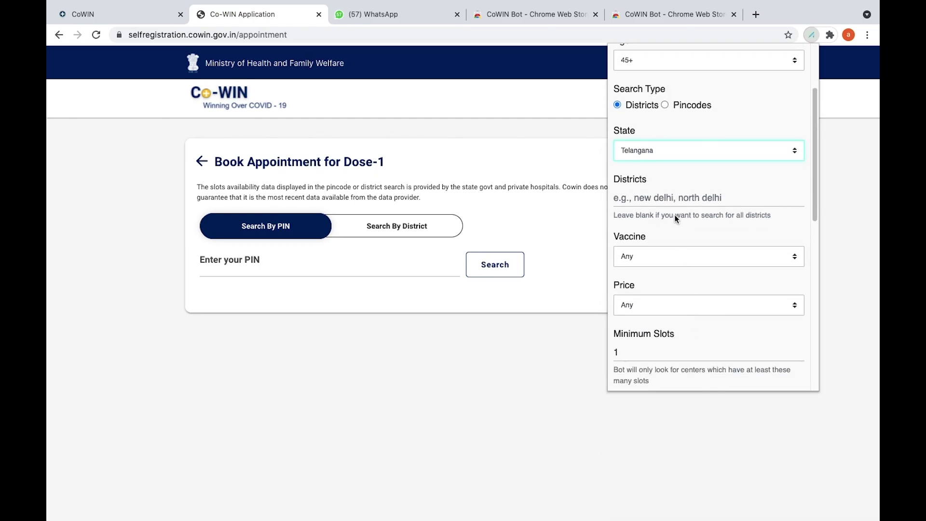
{"action": "left_click", "coordinate": [668, 200]}
{"action": "type", "text": "Hyder"}
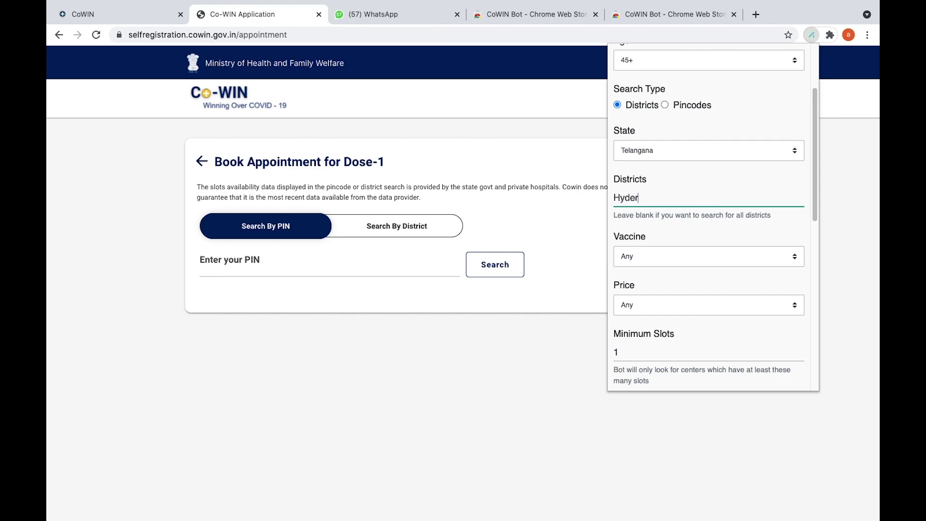
{"action": "type", "text": "bad"}
{"action": "left_click", "coordinate": [664, 263]}
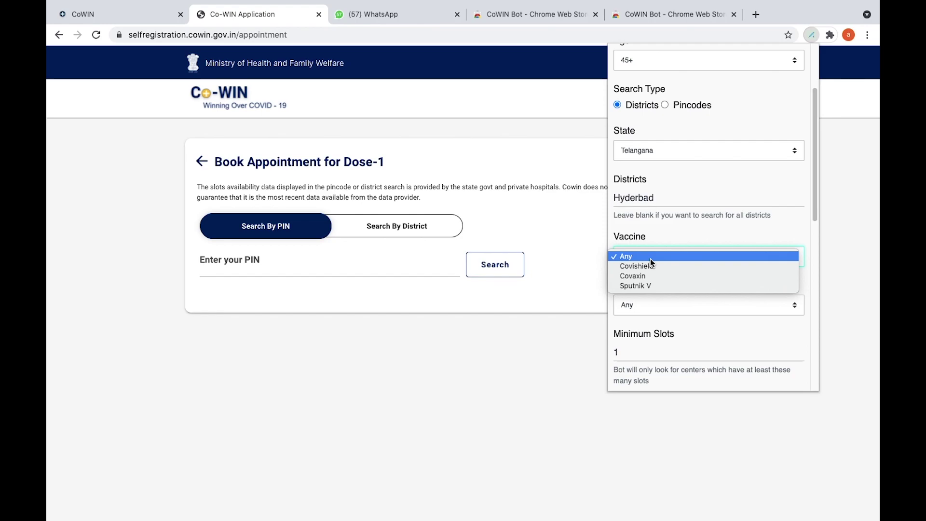
{"action": "left_click", "coordinate": [810, 241]}
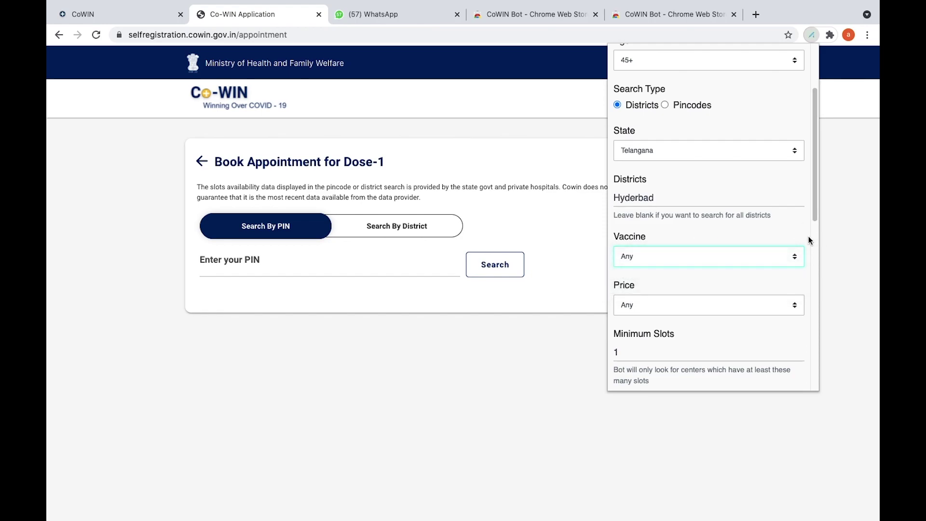
{"action": "left_click", "coordinate": [716, 307]}
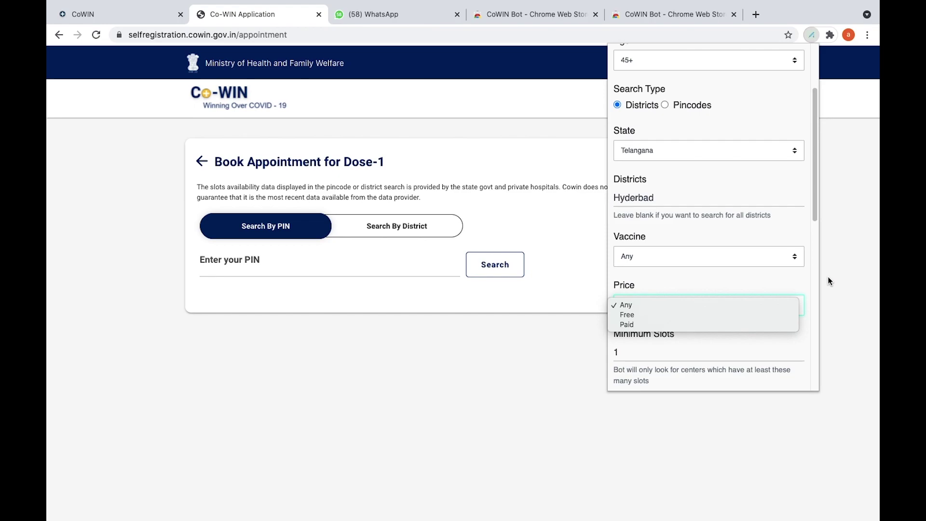
{"action": "left_click", "coordinate": [756, 279]}
Step: Keep the Time Slot on First Slot (9am–11am)
{"action": "scroll", "coordinate": [750, 289], "scroll_direction": "down", "scroll_amount": 3}
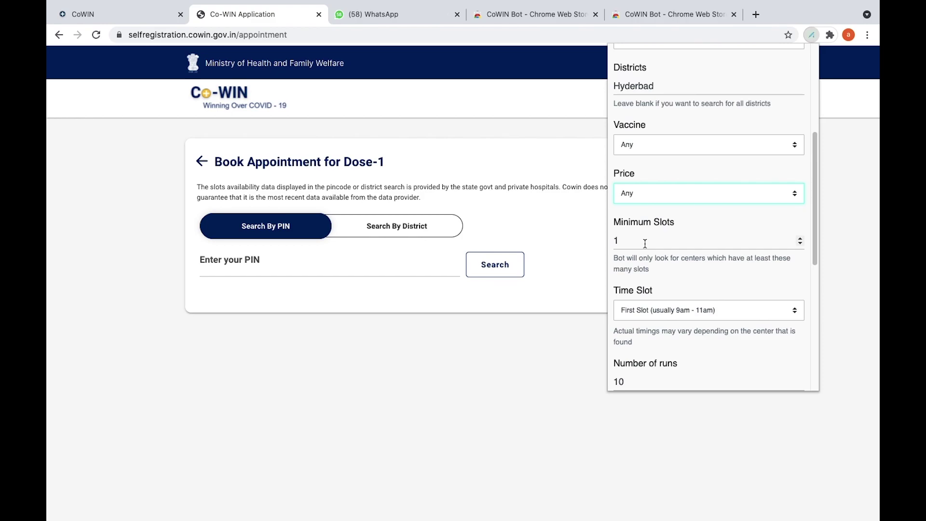
{"action": "scroll", "coordinate": [645, 243], "scroll_direction": "down", "scroll_amount": 3}
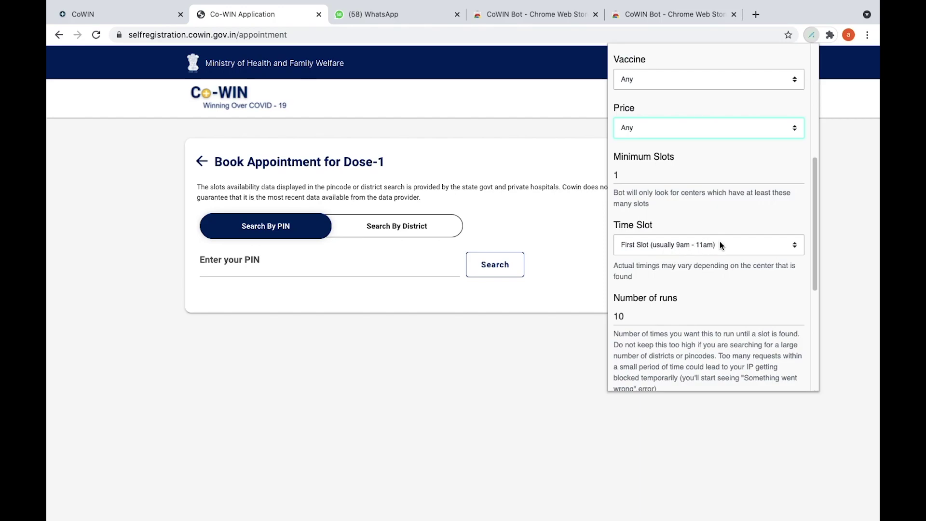
{"action": "left_click", "coordinate": [720, 245]}
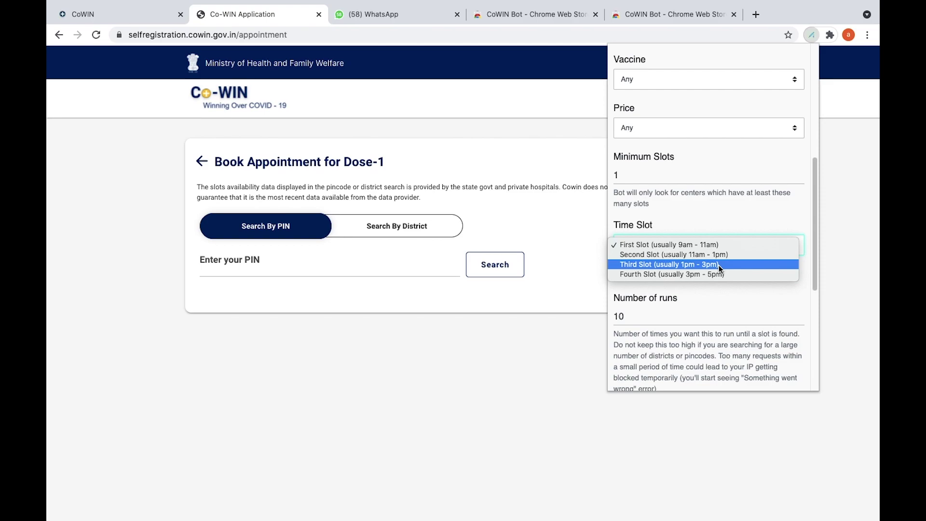
{"action": "left_click", "coordinate": [716, 308]}
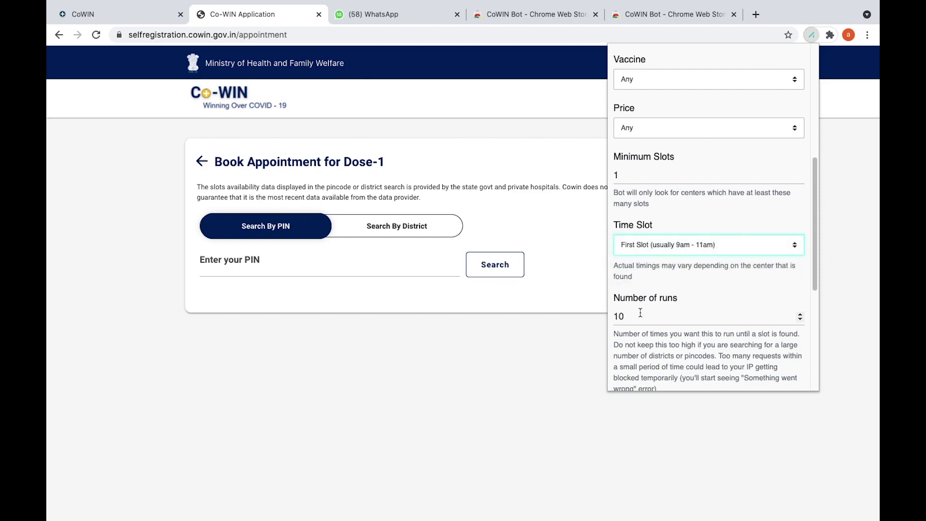
{"action": "scroll", "coordinate": [640, 313], "scroll_direction": "down", "scroll_amount": 1}
Step: Clear the Skip days field, leaving it blank, and submit the CoWIN Bot settings
{"action": "scroll", "coordinate": [640, 313], "scroll_direction": "down", "scroll_amount": 3}
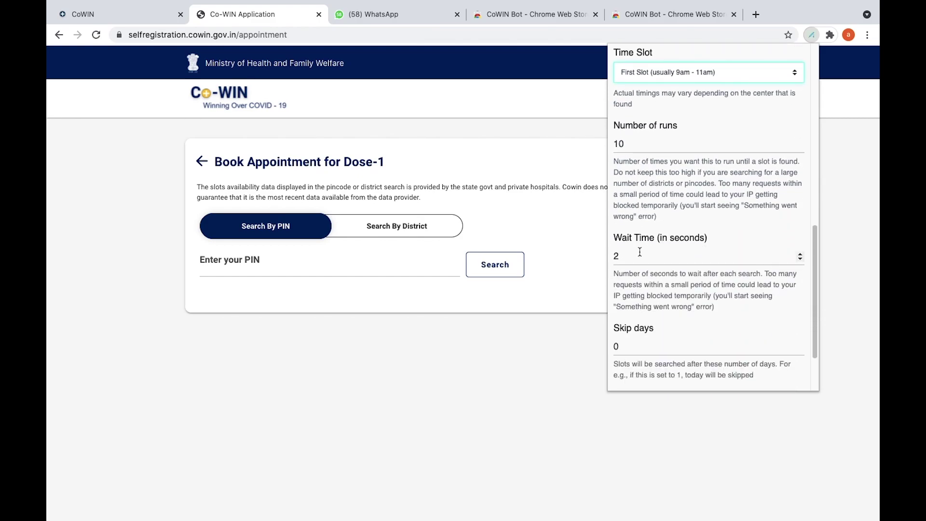
{"action": "scroll", "coordinate": [641, 252], "scroll_direction": "down", "scroll_amount": 2}
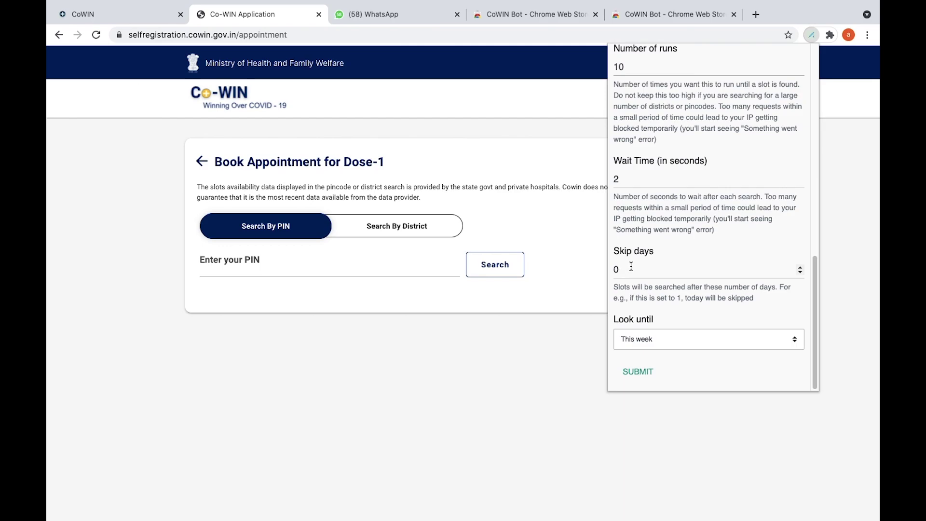
{"action": "left_click", "coordinate": [632, 266]}
{"action": "key", "text": "BackSpace"}
{"action": "type", "text": "1"}
{"action": "key", "text": "BackSpace"}
{"action": "type", "text": "2"}
{"action": "key", "text": "BackSpace"}
{"action": "left_click", "coordinate": [634, 370]}
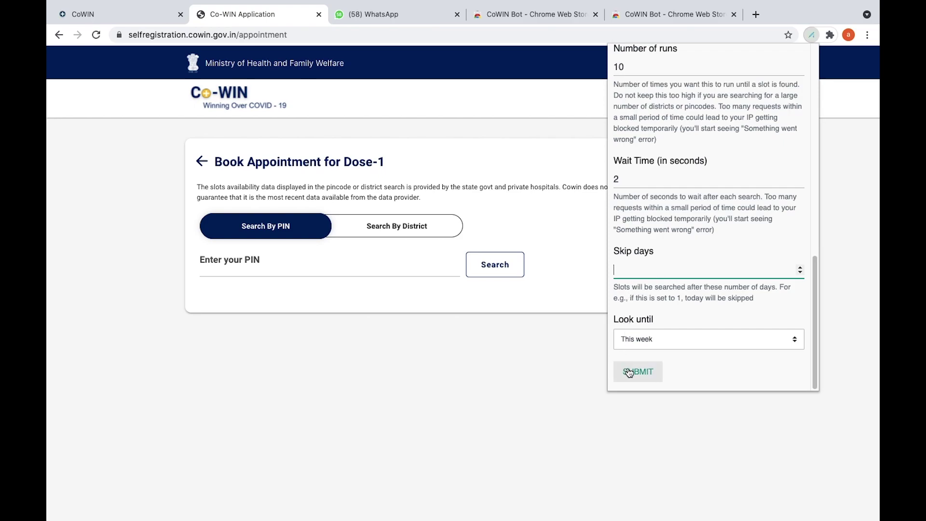